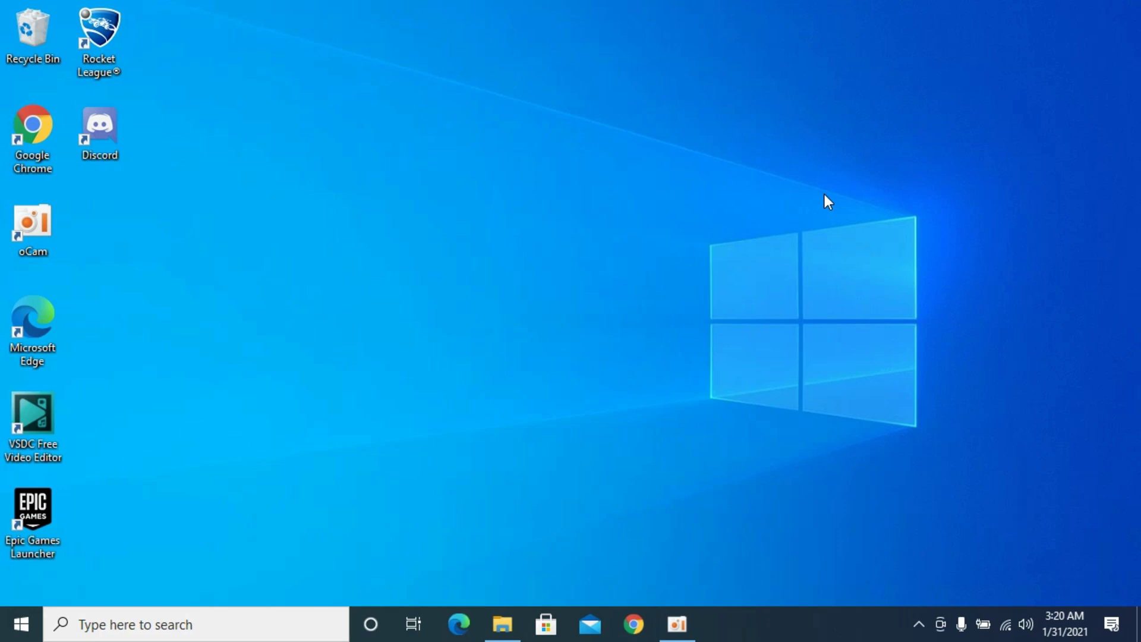
Launch Google Chrome from the taskbar to reach the Facebook home feed.
{"action": "left_click", "coordinate": [633, 624]}
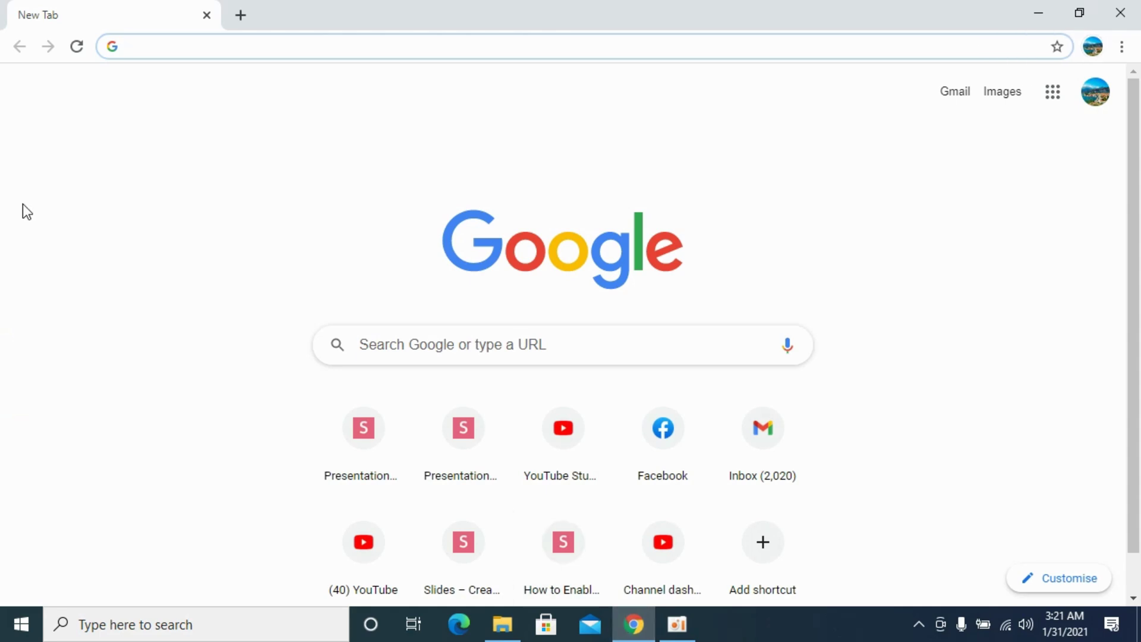
{"action": "type", "text": "facebook.com"}
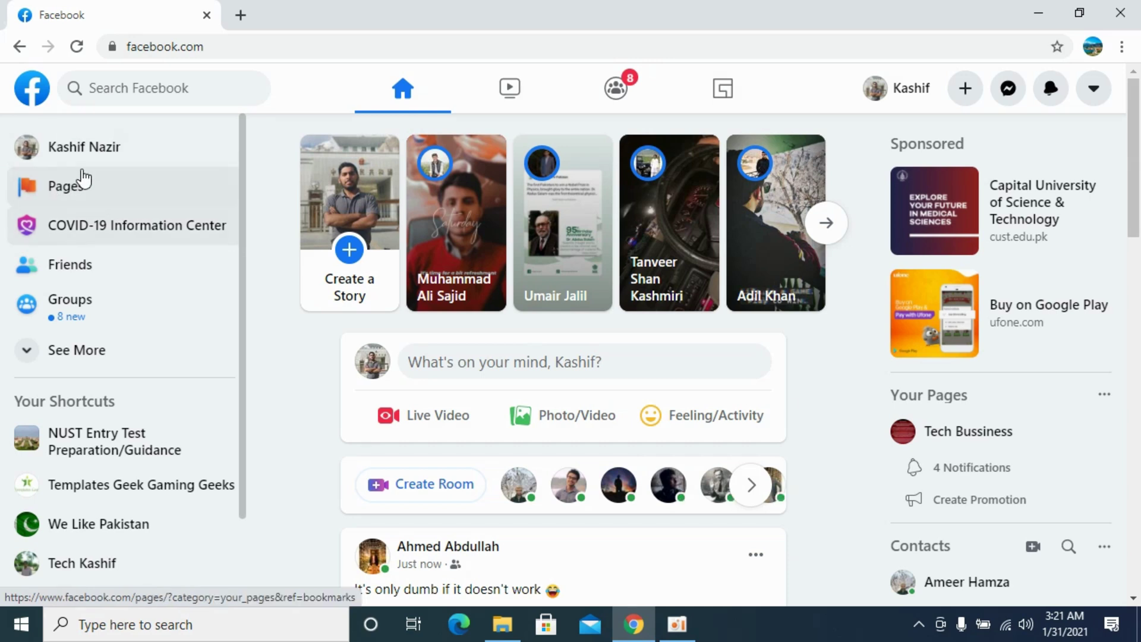
Open the managed Pages list and select the Tech Bussiness page.
{"action": "left_click", "coordinate": [62, 187]}
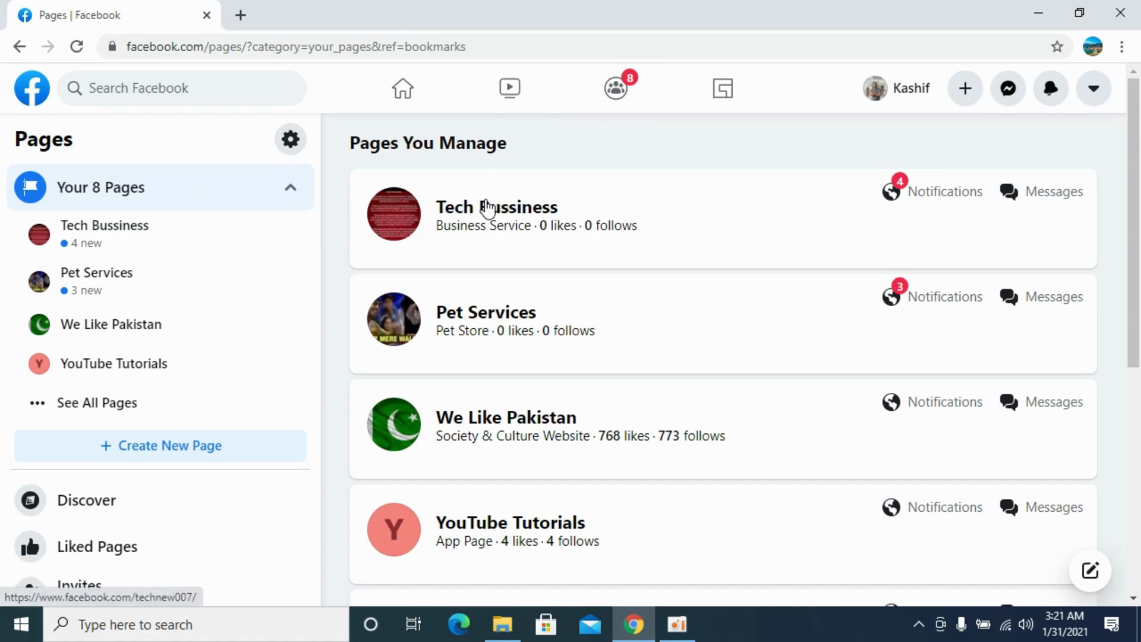
{"action": "left_click", "coordinate": [488, 208]}
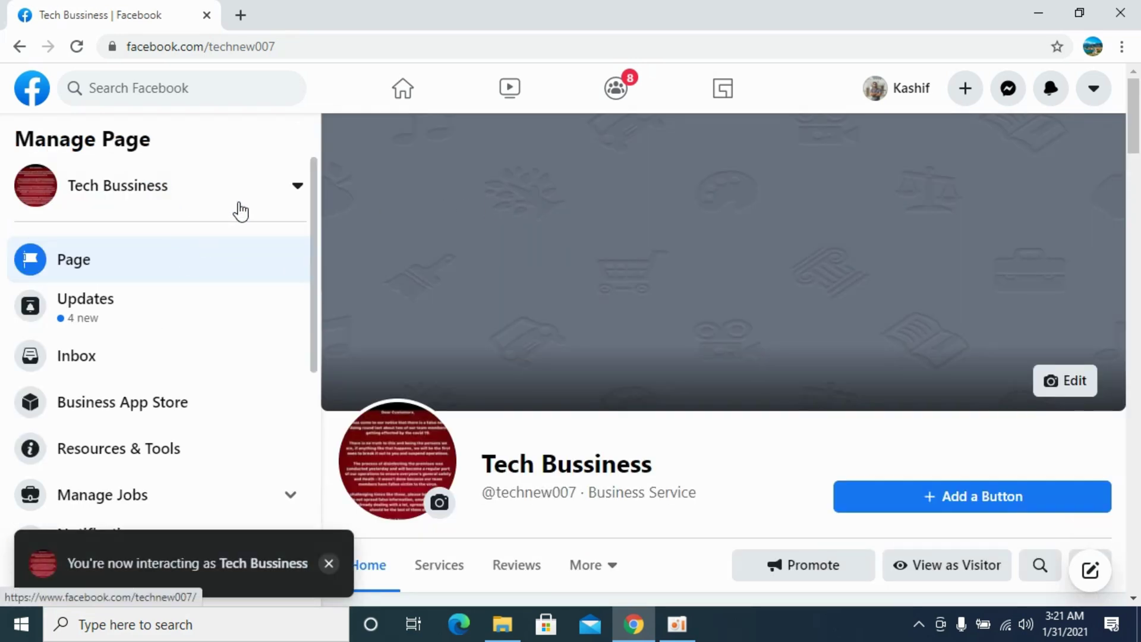
{"action": "scroll", "coordinate": [120, 301], "scroll_direction": "down", "scroll_amount": 4}
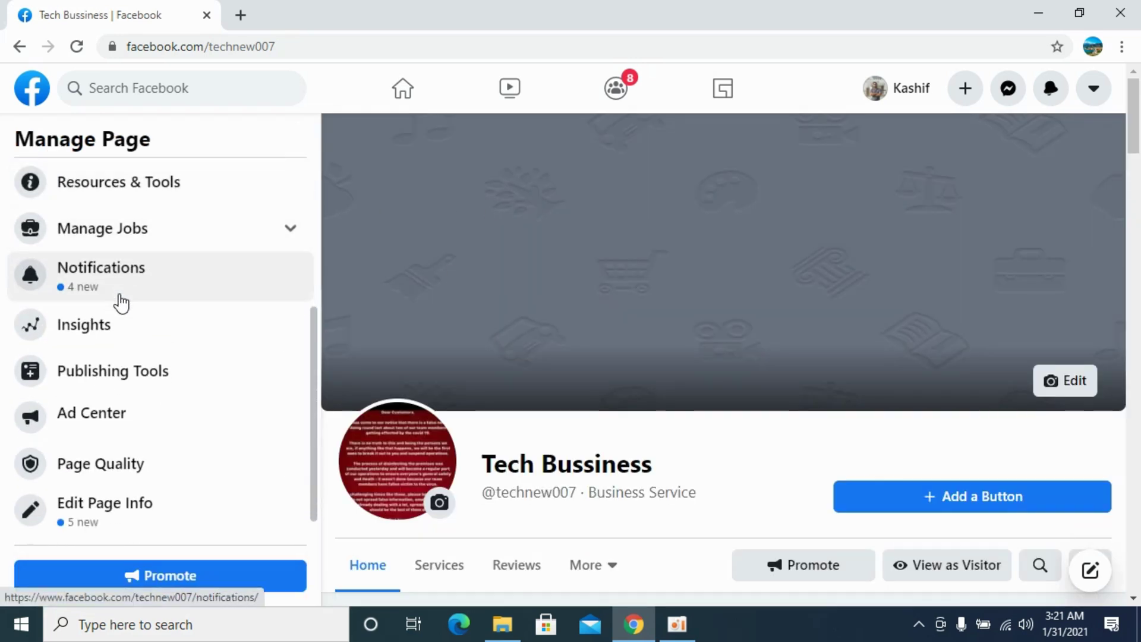
{"action": "scroll", "coordinate": [120, 300], "scroll_direction": "down", "scroll_amount": 1}
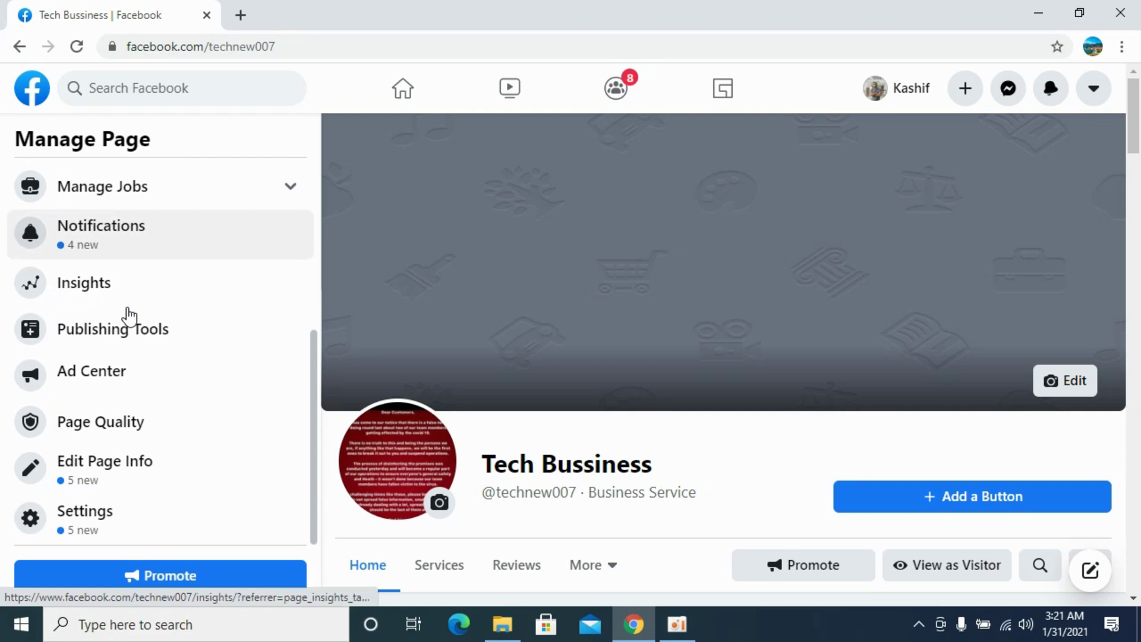
In Edit Page Info, try editing the technew007 username, then restore it.
{"action": "left_click", "coordinate": [89, 462]}
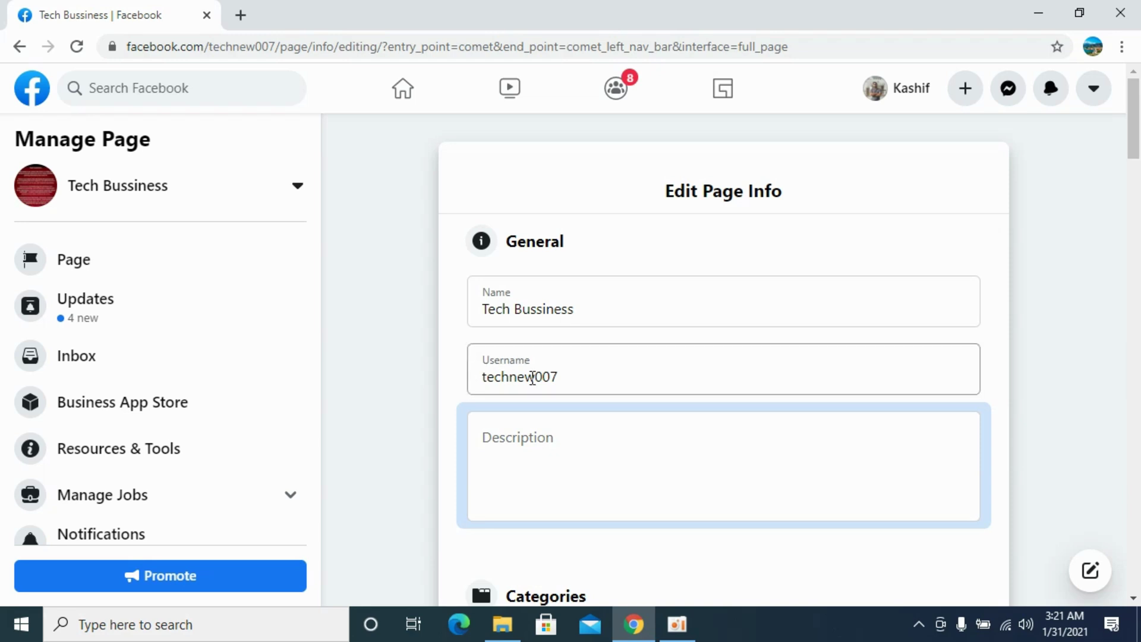
{"action": "left_click", "coordinate": [575, 377]}
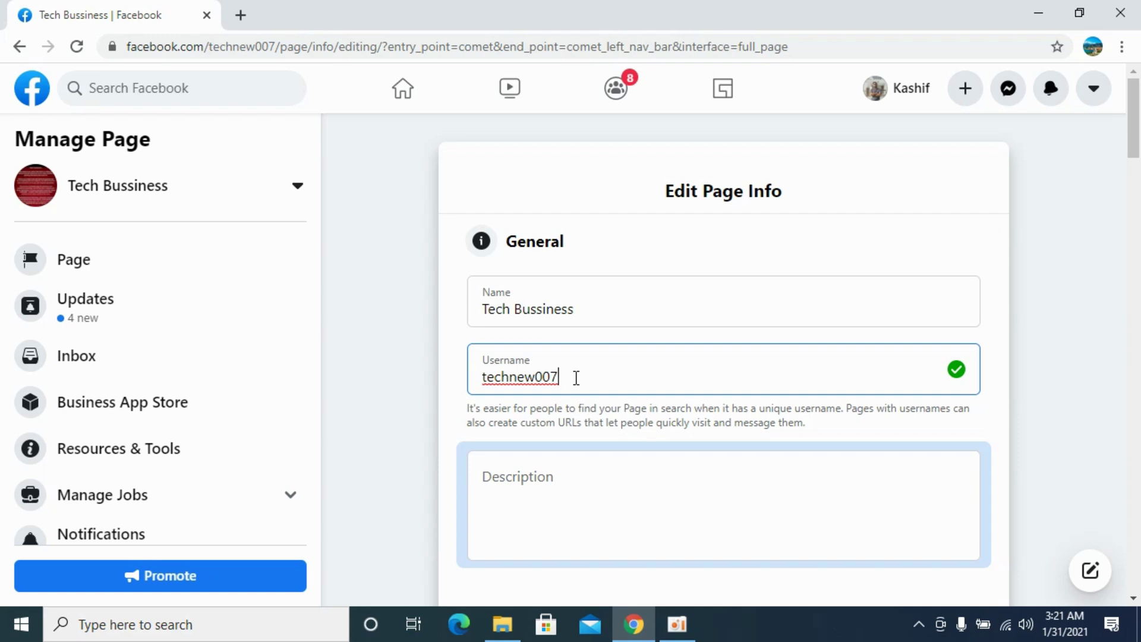
{"action": "key", "text": "BackSpace"}
{"action": "key", "text": "BackSpace"}
{"action": "key", "text": "BackSpace"}
{"action": "key", "text": "ctrl+a"}
{"action": "left_click", "coordinate": [438, 348]}
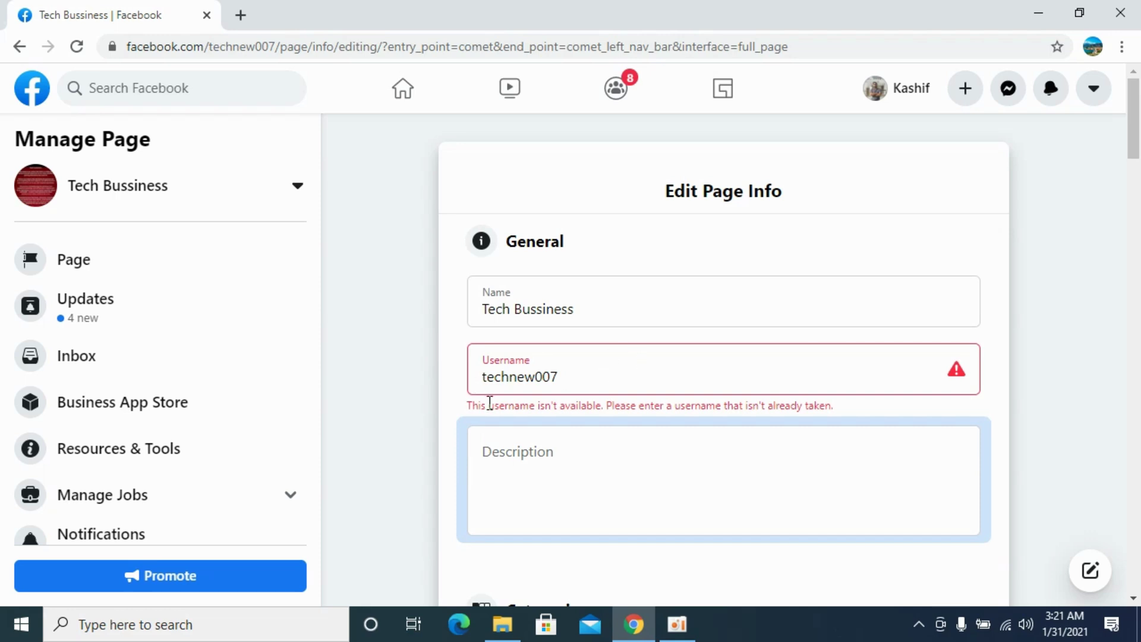
Change the username to technew008 and let it save.
{"action": "left_click", "coordinate": [562, 377]}
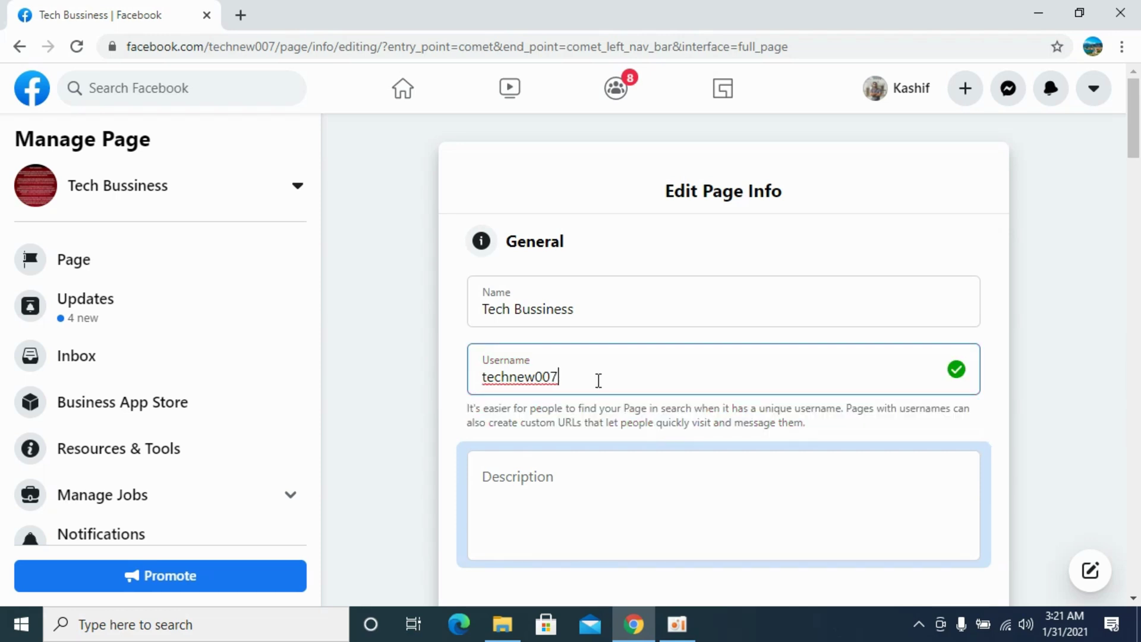
{"action": "key", "text": "BackSpace"}
{"action": "type", "text": "8"}
{"action": "left_click", "coordinate": [339, 388]}
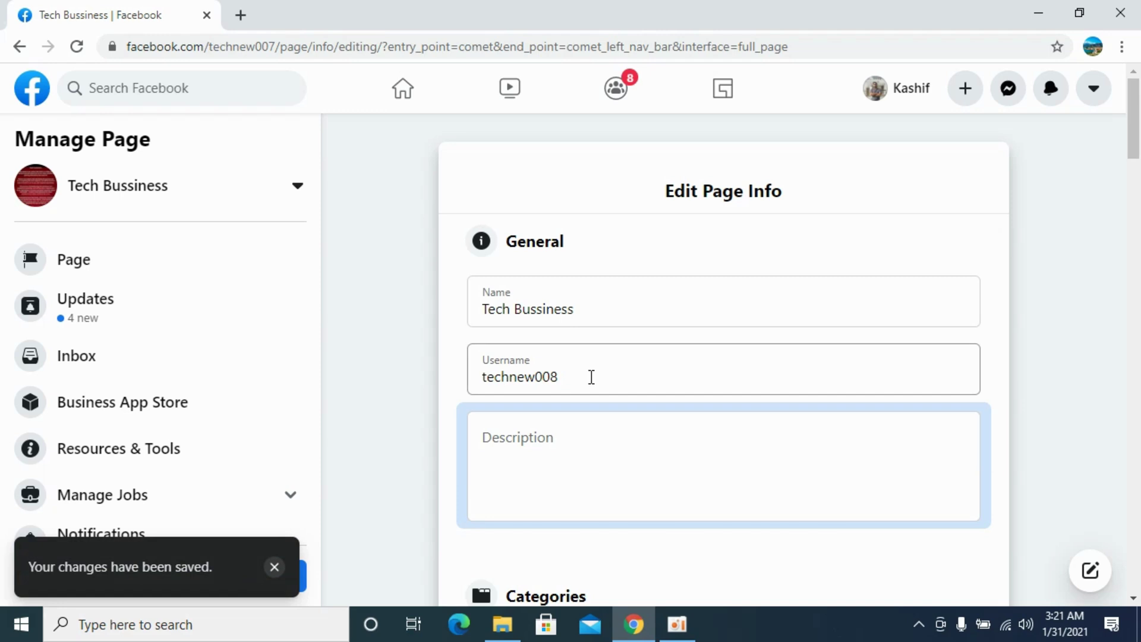
{"action": "left_click_drag", "start_coordinate": [561, 375], "coordinate": [435, 367]}
Trim the address bar URL down to facebook.com/technew007.
{"action": "left_click", "coordinate": [419, 362]}
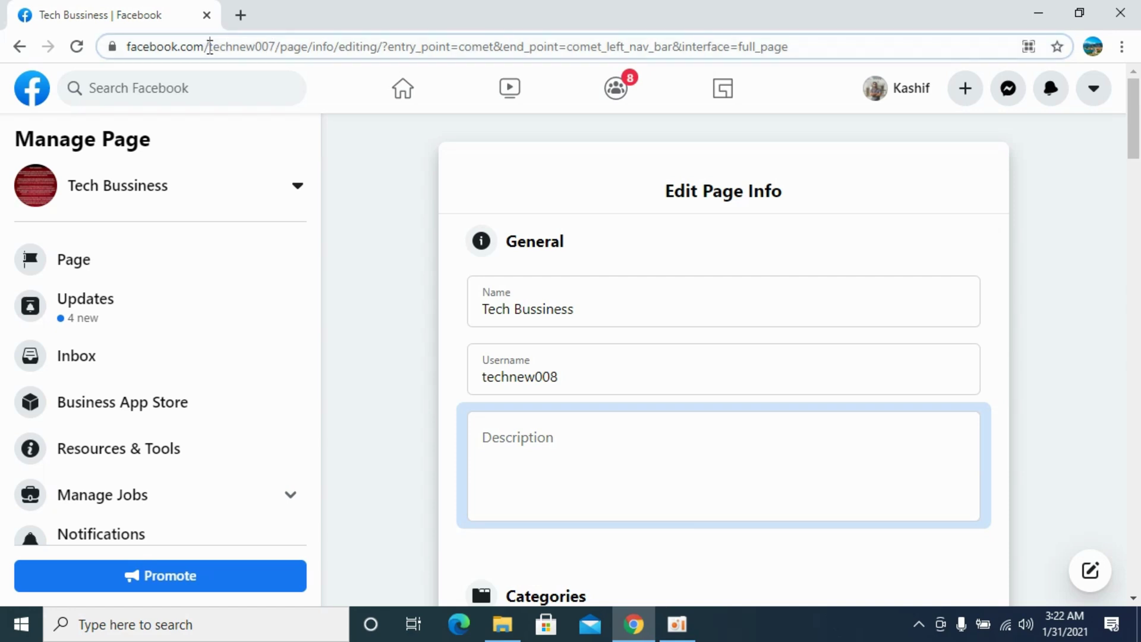
{"action": "left_click_drag", "start_coordinate": [209, 47], "coordinate": [281, 46]}
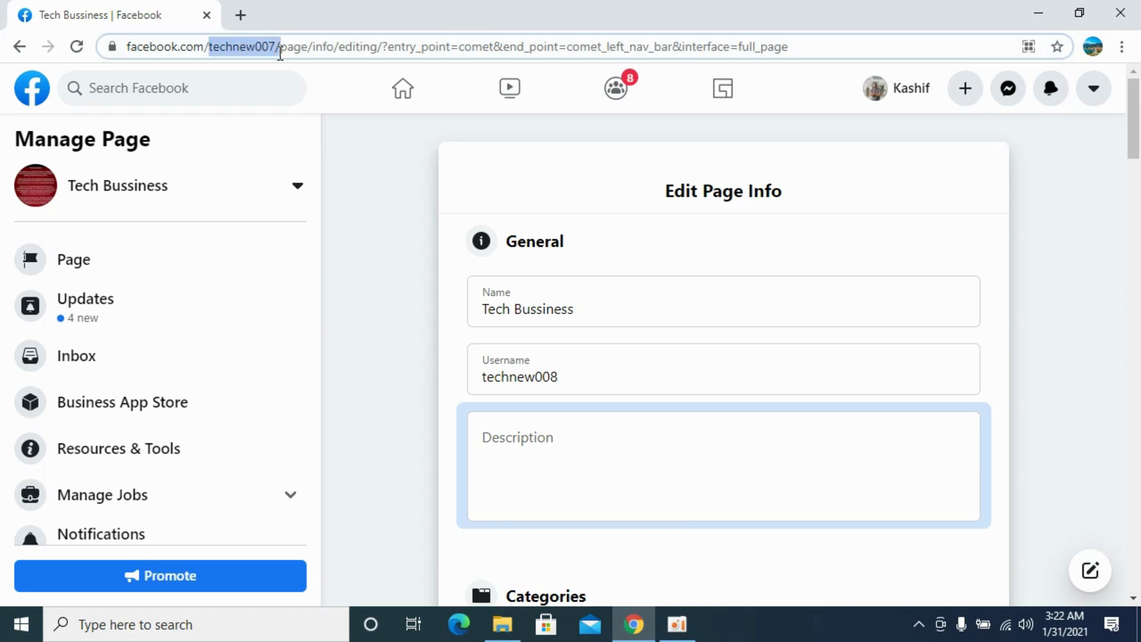
{"action": "left_click", "coordinate": [344, 46]}
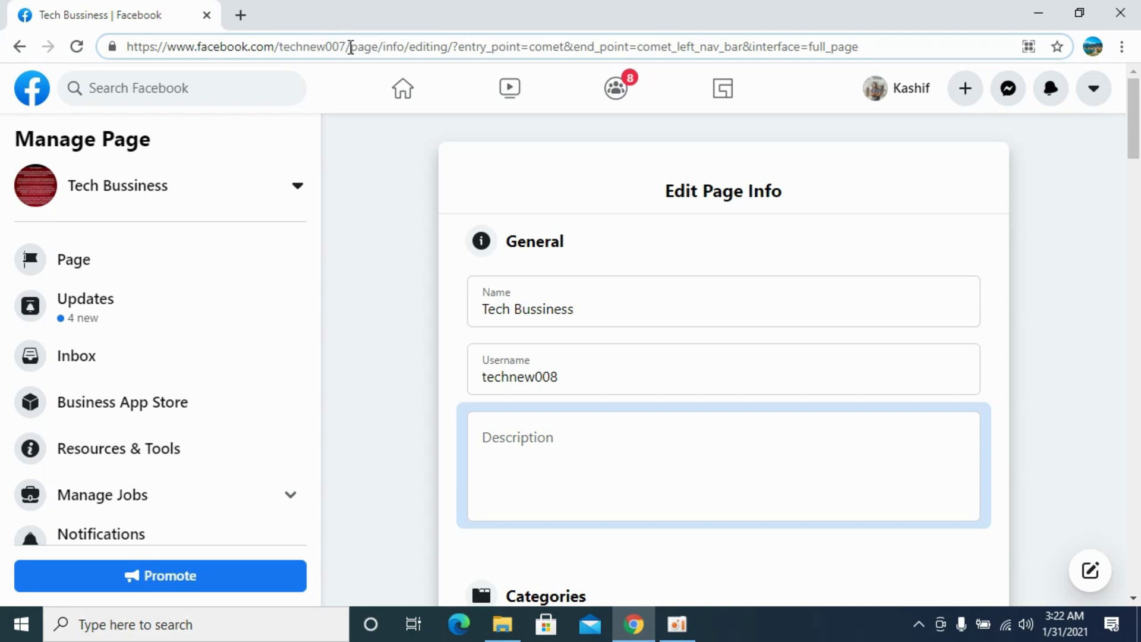
{"action": "left_click_drag", "start_coordinate": [347, 47], "coordinate": [890, 47]}
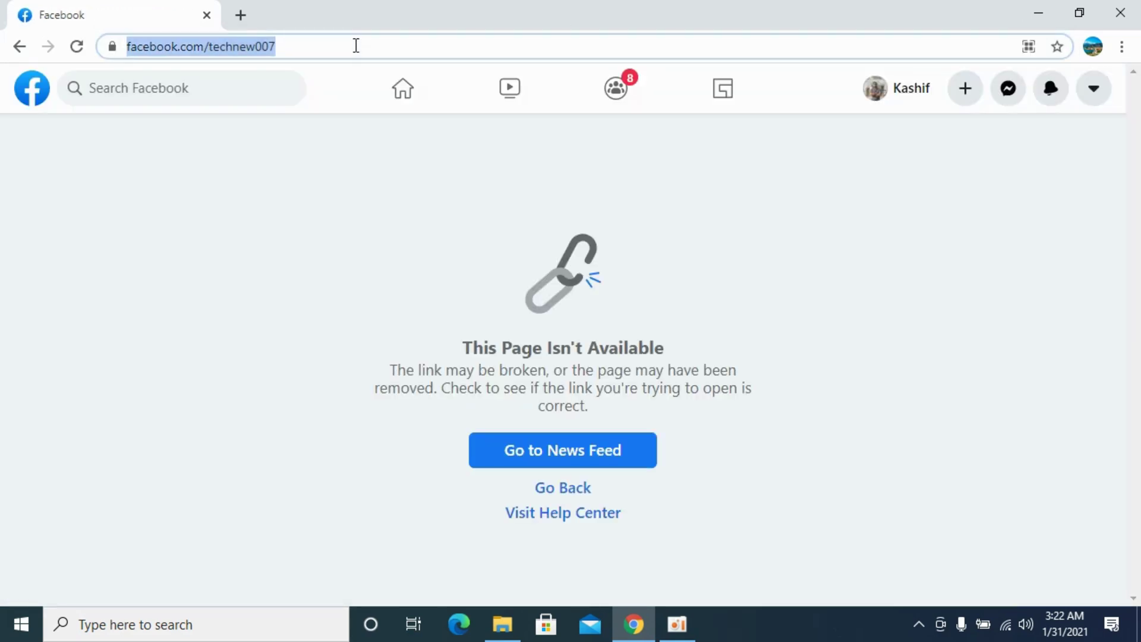
{"action": "left_click", "coordinate": [355, 46]}
Change the address from facebook.com/technew007 to facebook.com/technew008.
{"action": "key", "text": "BackSpace"}
{"action": "type", "text": "8"}
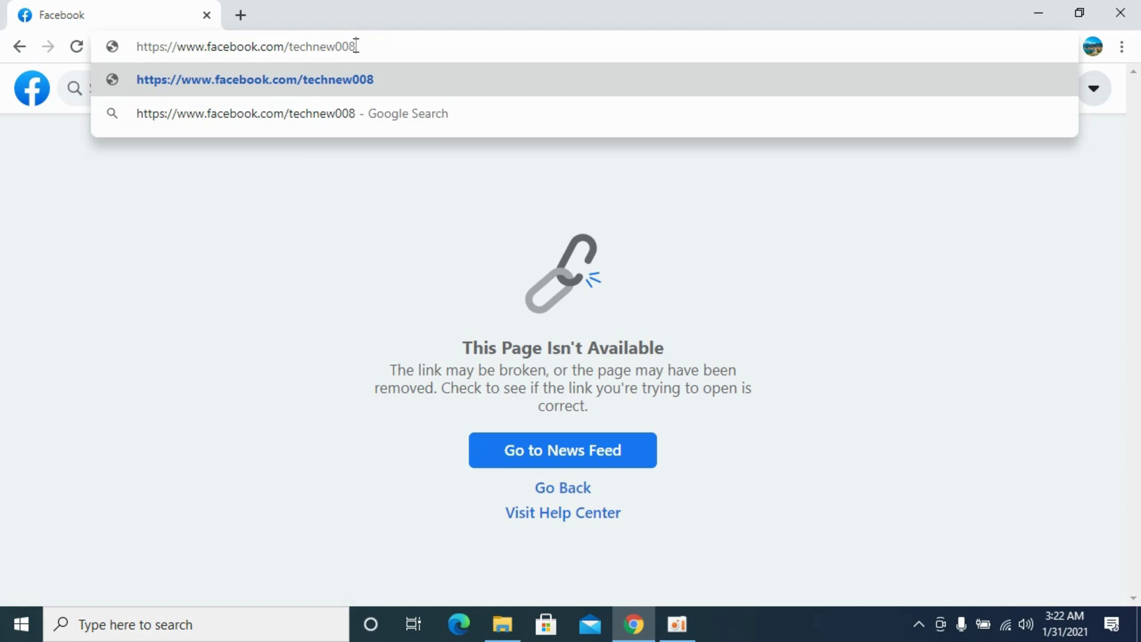